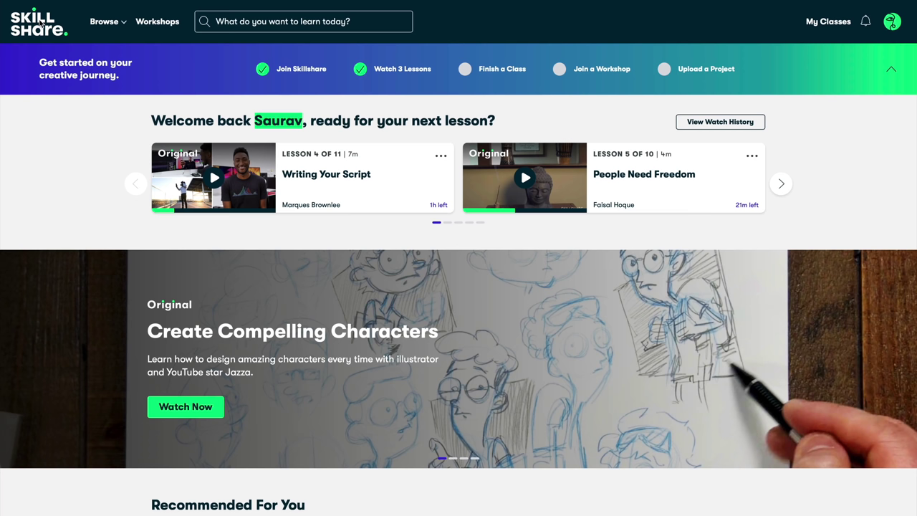
Browse Skillshare's Photography classes to reach the Fundamentals of DSLR Photography class
{"action": "mouse_move", "coordinate": [126, 25]}
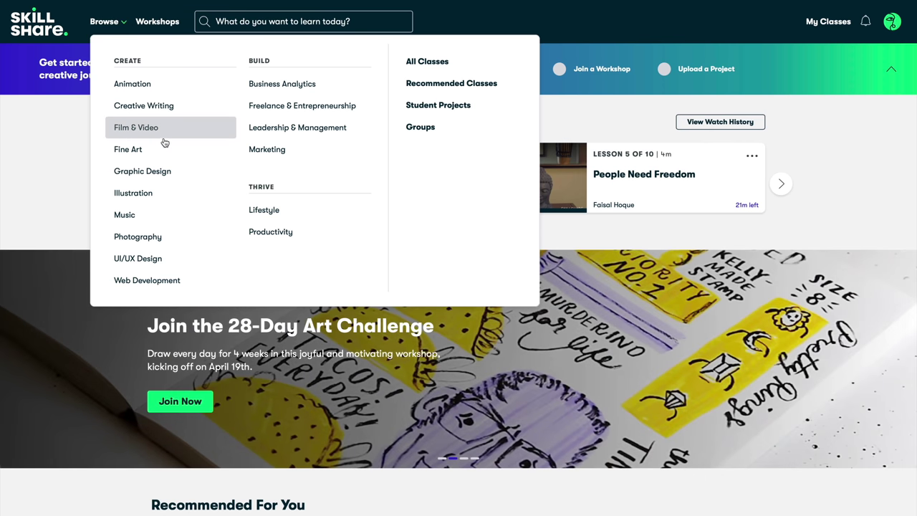
{"action": "left_click", "coordinate": [158, 246]}
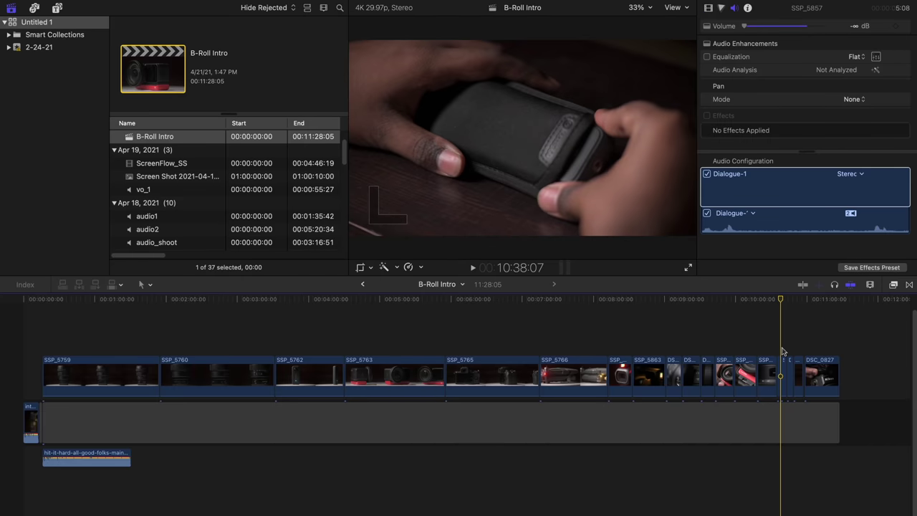
Zoom into the timeline, scrub the clips, note a music beat peak, and return the playhead to about 5:21
{"action": "scroll", "coordinate": [783, 351], "scroll_direction": "up", "scroll_amount": 3}
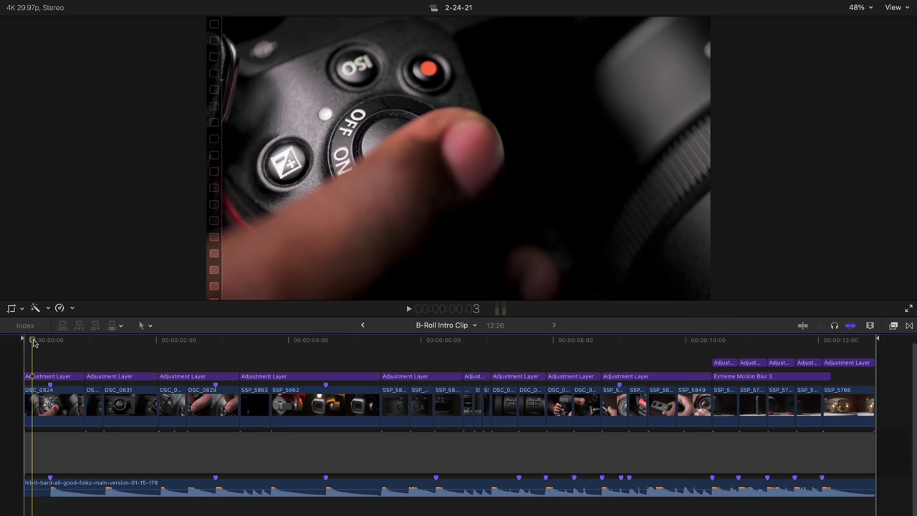
{"action": "left_click_drag", "start_coordinate": [33, 343], "coordinate": [477, 350]}
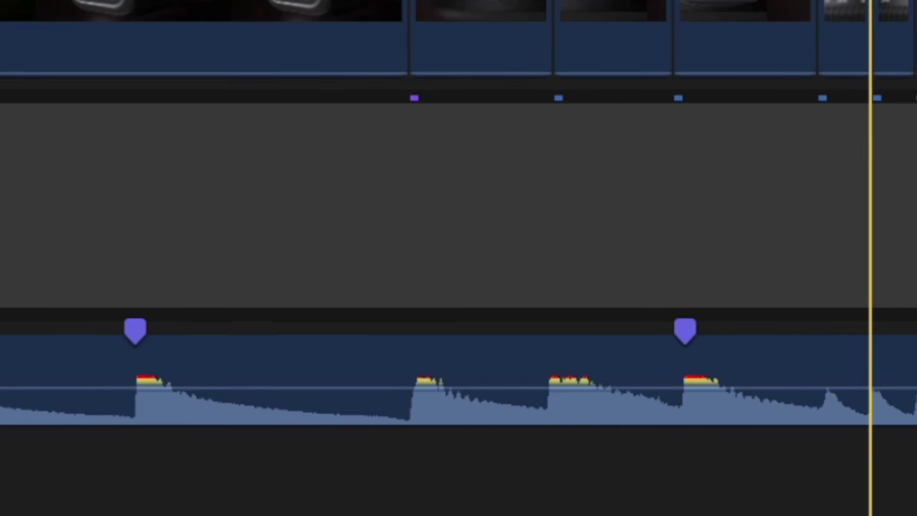
{"action": "left_click", "coordinate": [385, 491]}
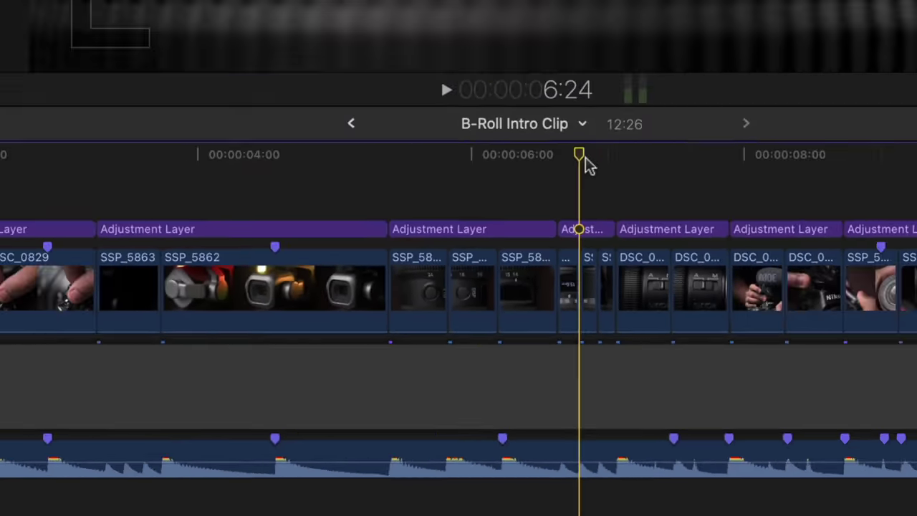
{"action": "left_click_drag", "start_coordinate": [477, 335], "coordinate": [162, 349]}
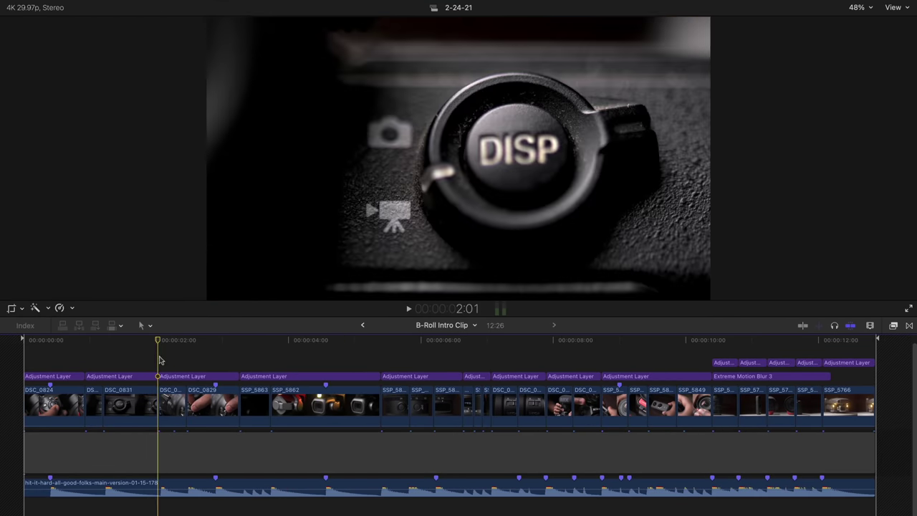
{"action": "left_click", "coordinate": [254, 405]}
{"action": "left_click", "coordinate": [339, 339]}
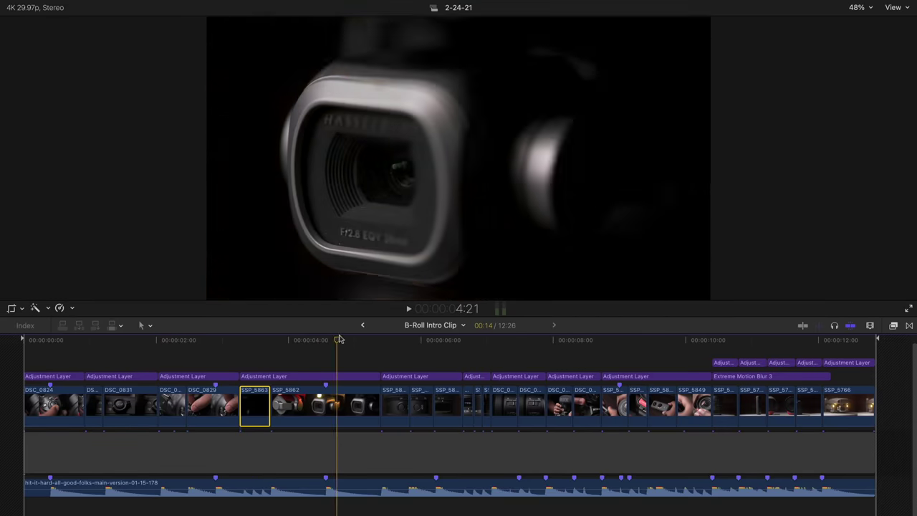
{"action": "left_click_drag", "start_coordinate": [340, 339], "coordinate": [381, 335]}
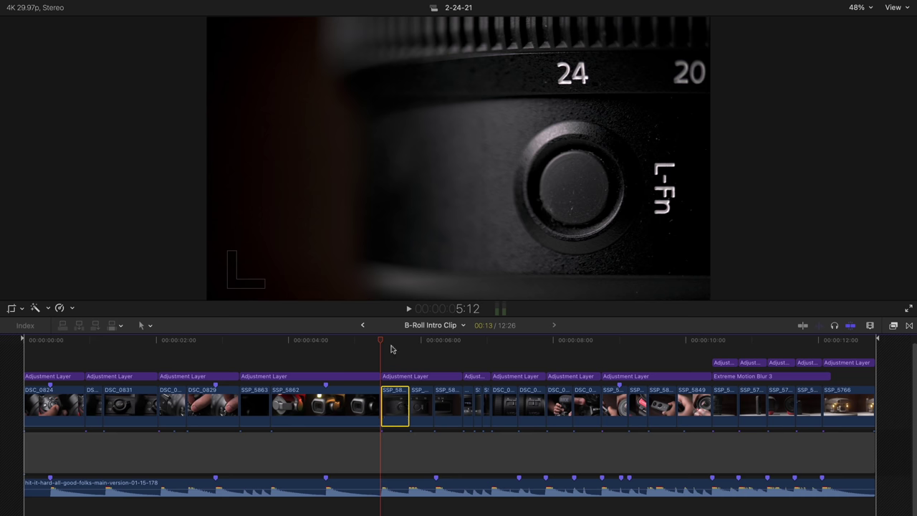
{"action": "left_click_drag", "start_coordinate": [382, 339], "coordinate": [6, 354]}
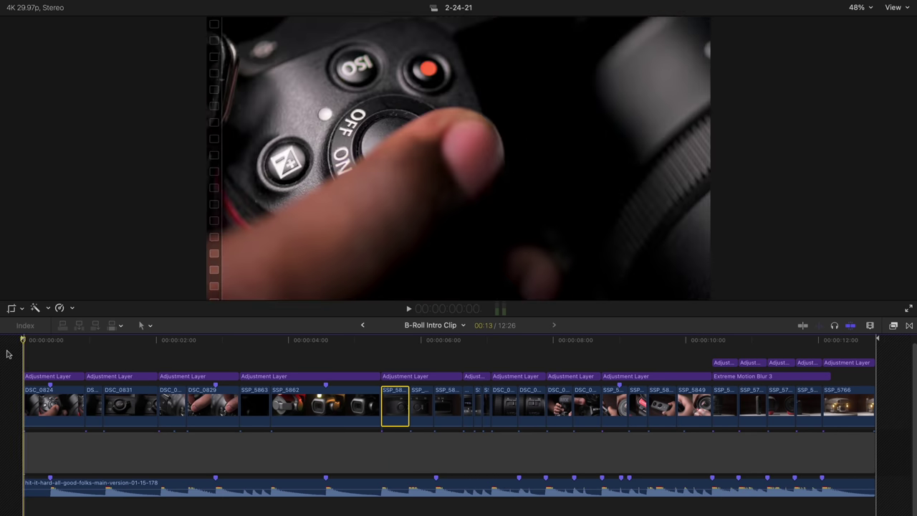
{"action": "left_click", "coordinate": [50, 364]}
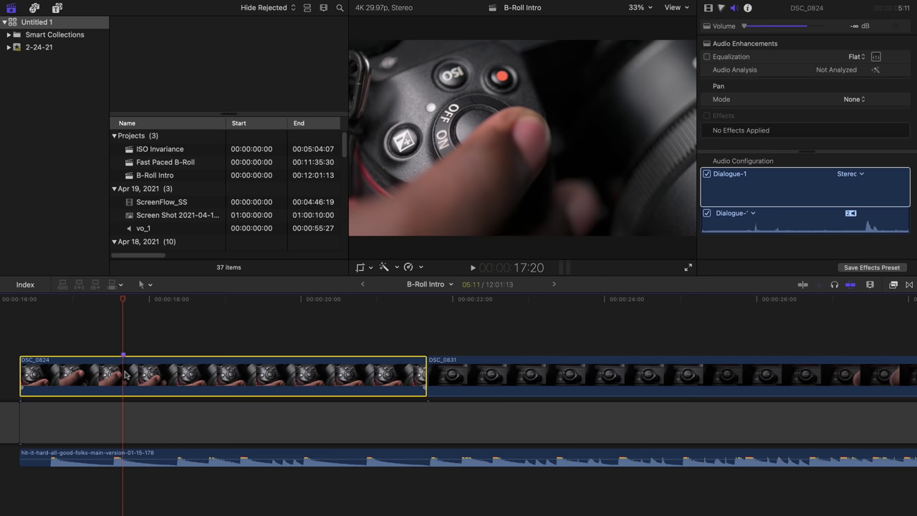
Trim DSC_0824 to end on the beat, compare against the finished edit, and play from the DSC_0829 cut
{"action": "mouse_move", "coordinate": [21, 377]}
{"action": "left_mouse_down"}
{"action": "mouse_move", "coordinate": [39, 362]}
{"action": "mouse_move", "coordinate": [18, 362]}
{"action": "mouse_move", "coordinate": [28, 373]}
{"action": "left_mouse_up"}
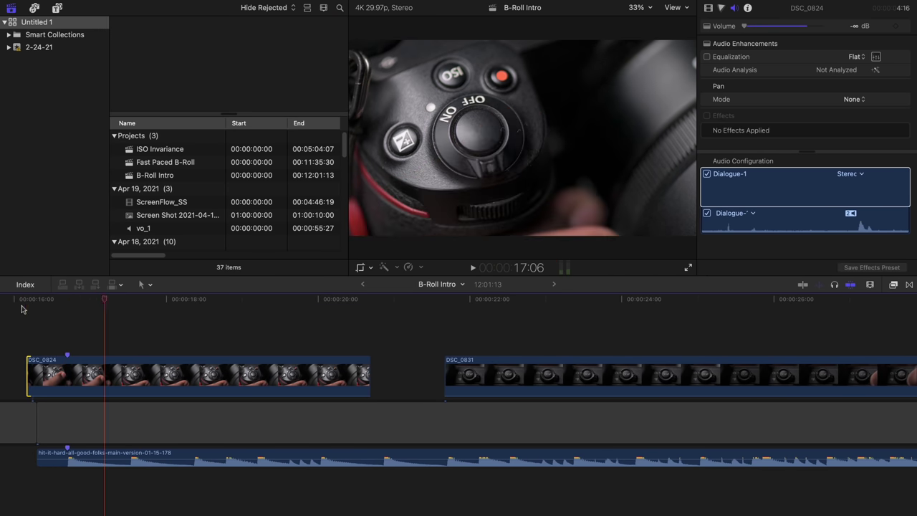
{"action": "left_click_drag", "start_coordinate": [370, 376], "coordinate": [107, 376]}
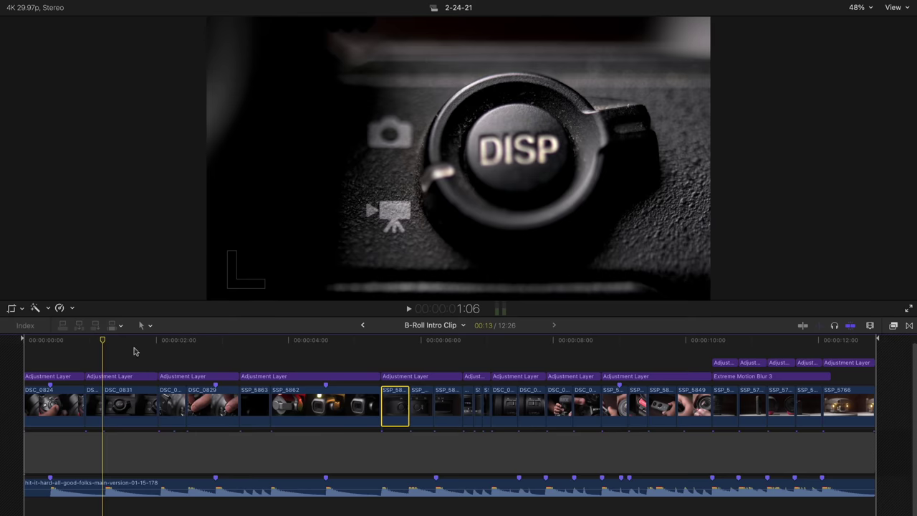
{"action": "left_click", "coordinate": [181, 340]}
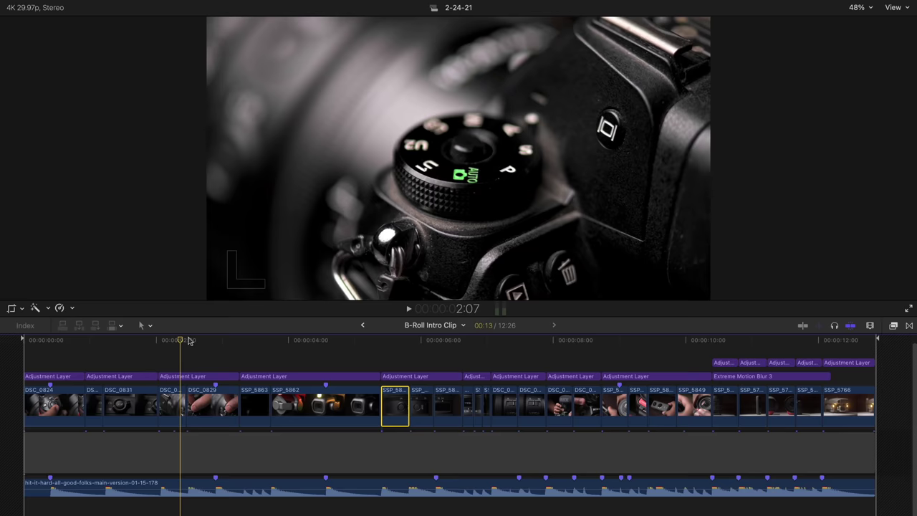
{"action": "left_click_drag", "start_coordinate": [190, 340], "coordinate": [160, 356]}
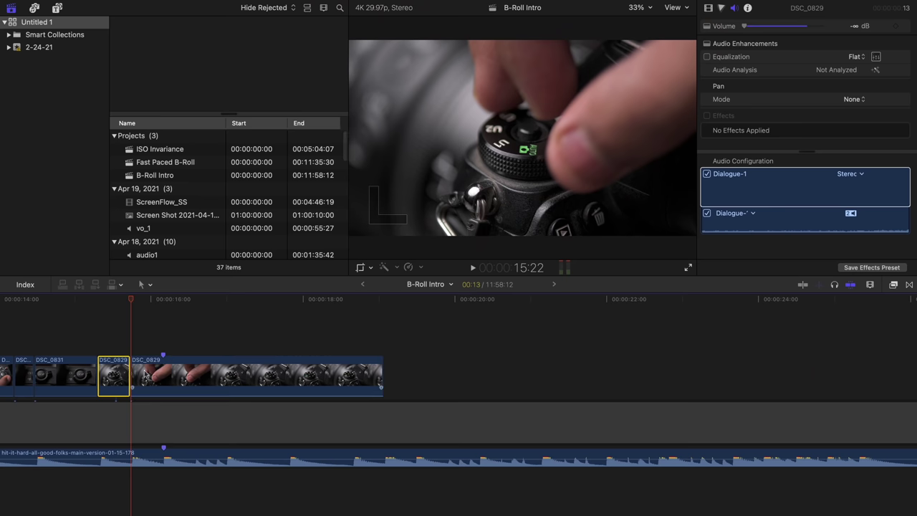
{"action": "left_click", "coordinate": [144, 375]}
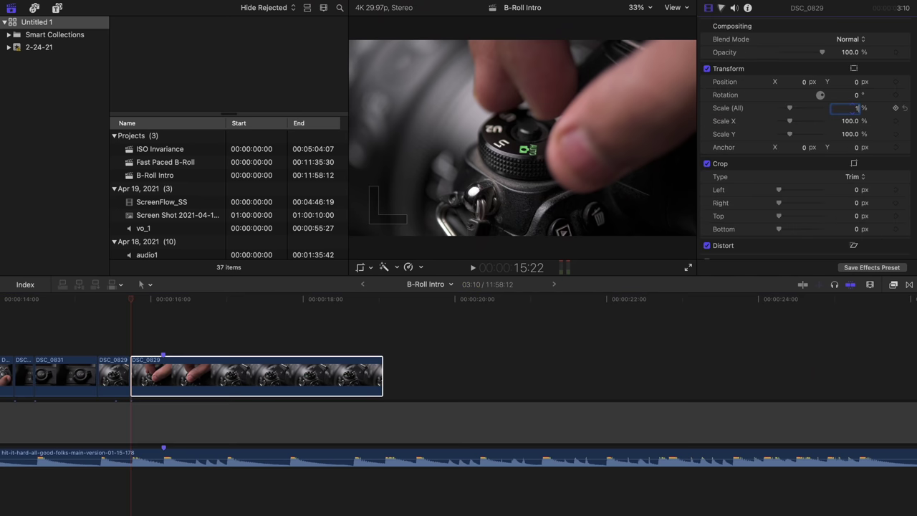
{"action": "left_click", "coordinate": [80, 324]}
{"action": "key", "text": "space"}
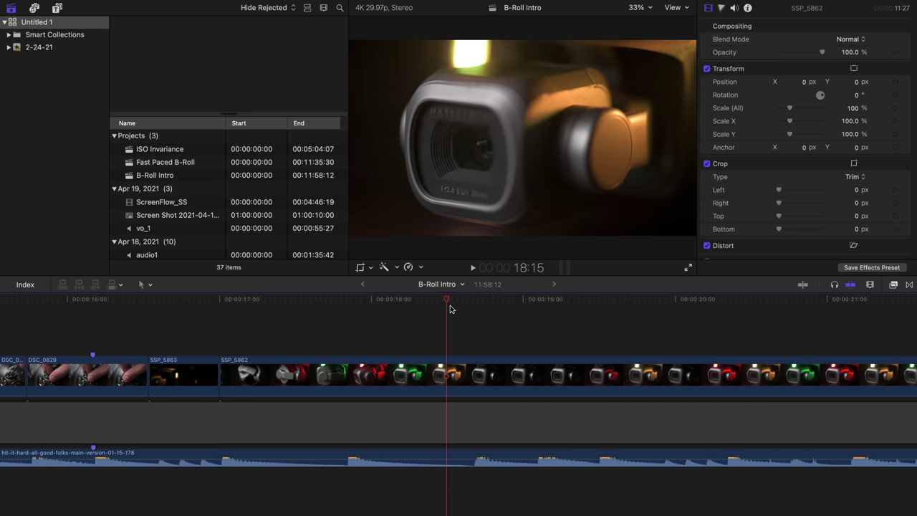
Park the playhead on the beat marker inside clip SSP_5862
{"action": "left_click", "coordinate": [450, 368]}
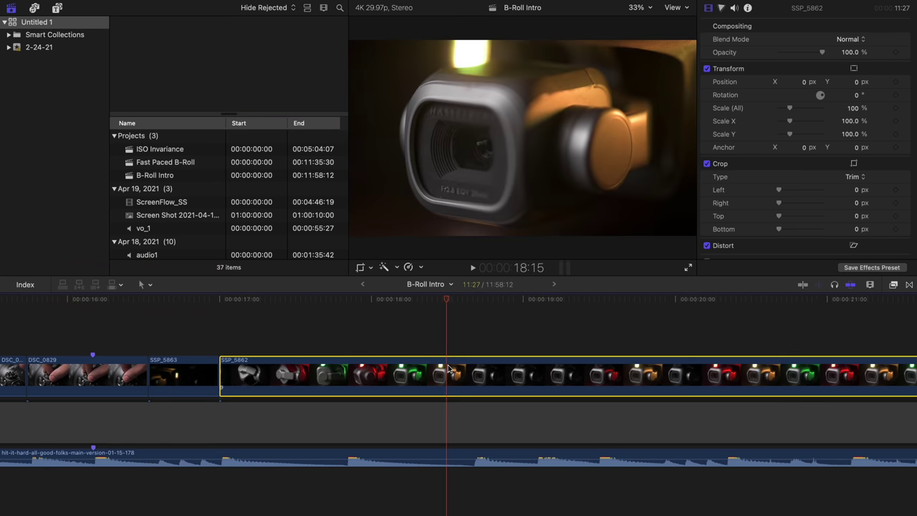
{"action": "left_click", "coordinate": [341, 341]}
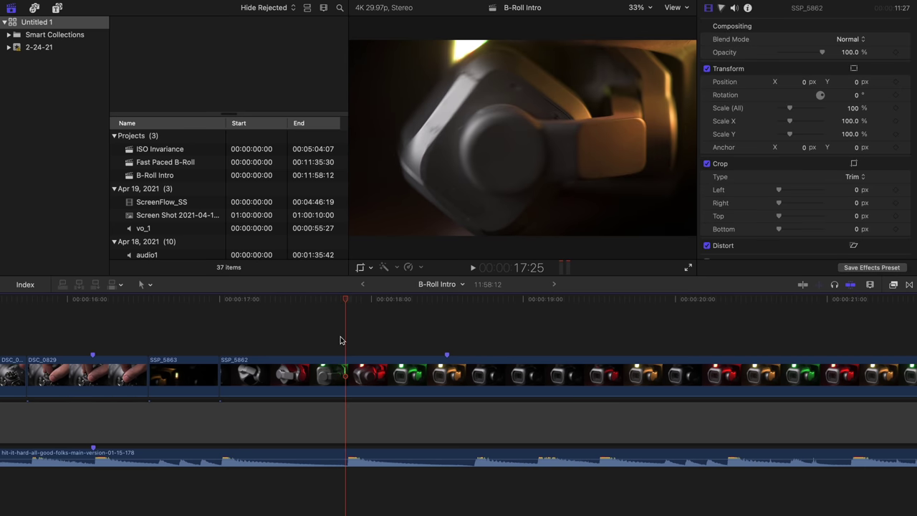
{"action": "left_click", "coordinate": [347, 451]}
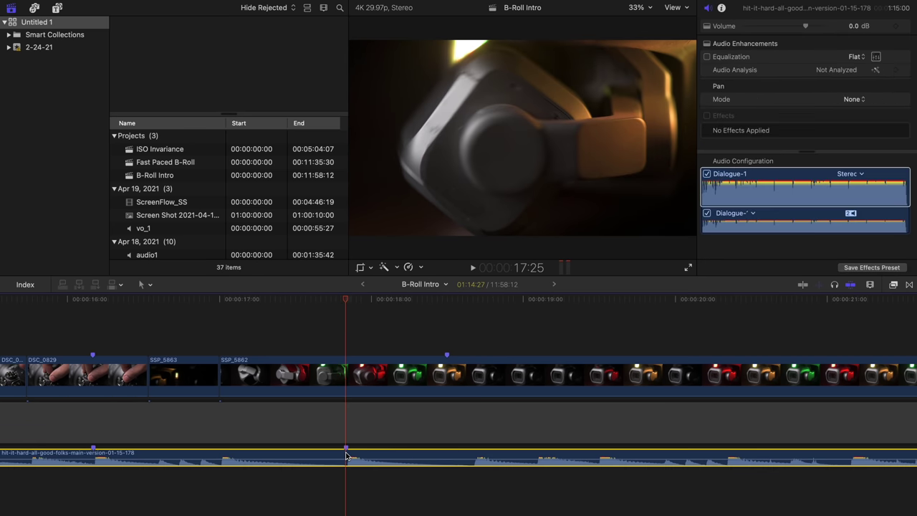
{"action": "mouse_move", "coordinate": [219, 303]}
{"action": "left_mouse_down"}
{"action": "mouse_move", "coordinate": [442, 311]}
{"action": "mouse_move", "coordinate": [227, 302]}
{"action": "left_mouse_up"}
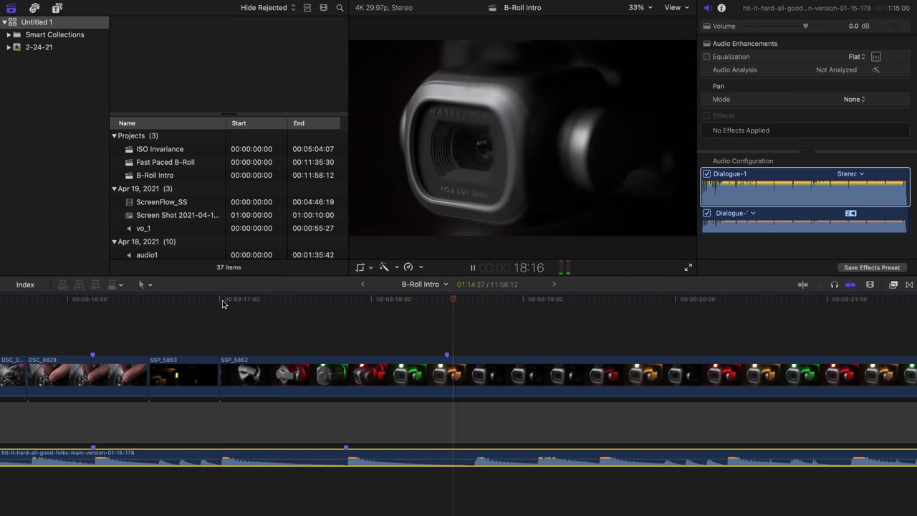
Blade SSP_5862's speed with Shift-B into two Normal (100%) sections and play them back
{"action": "left_click", "coordinate": [448, 386]}
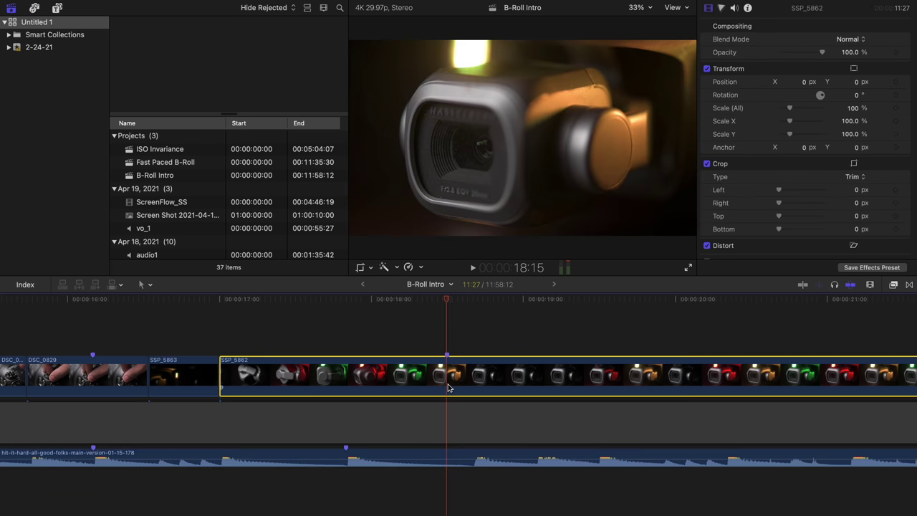
{"action": "key", "text": "shift+b"}
{"action": "left_click", "coordinate": [349, 331]}
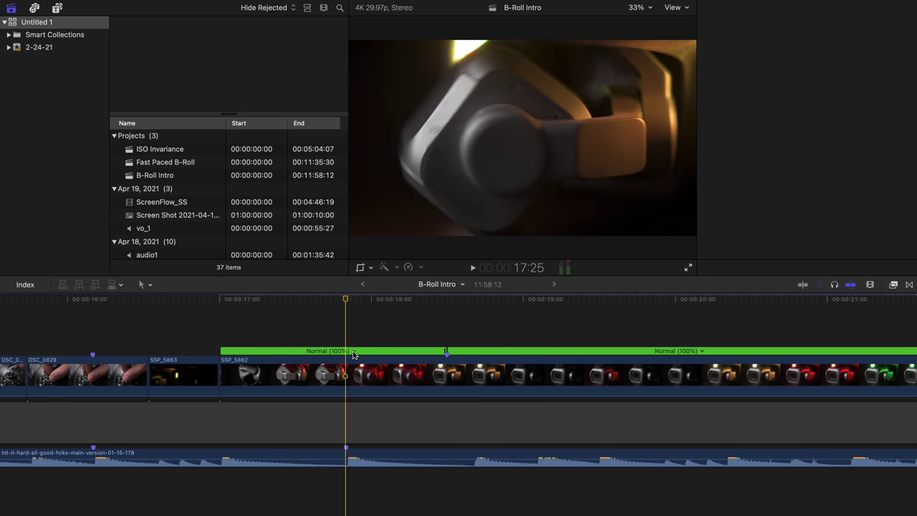
{"action": "left_click", "coordinate": [354, 351]}
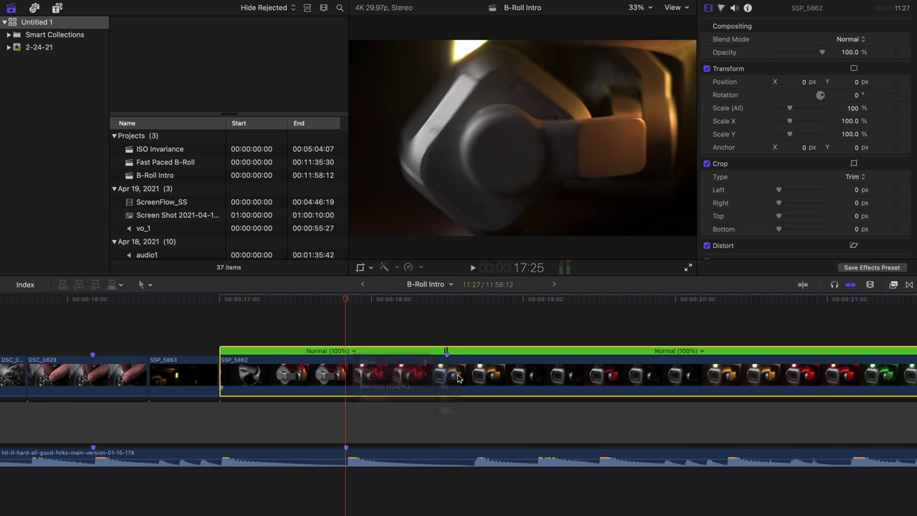
{"action": "left_click", "coordinate": [141, 329]}
{"action": "key", "text": "space"}
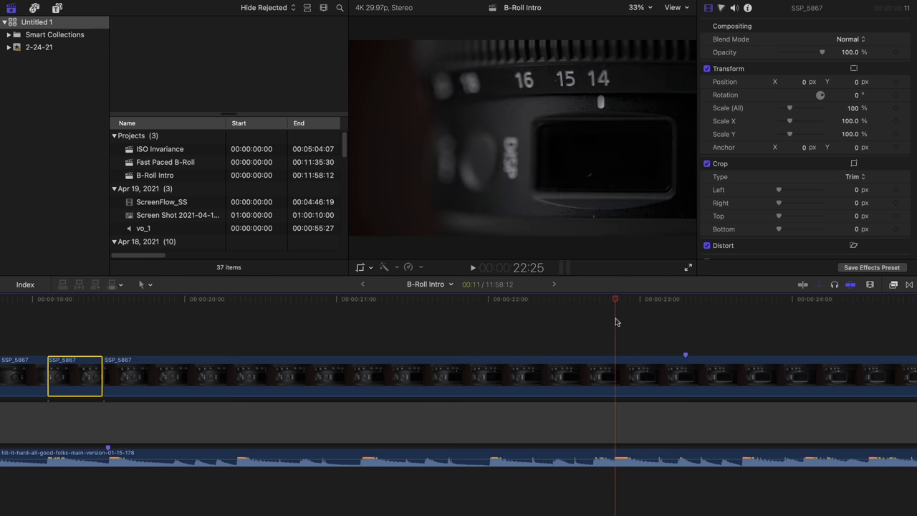
Ripple-trim the clip's start shorter and fit the whole 06:39:00 edit into the timeline view
{"action": "left_click_drag", "start_coordinate": [105, 376], "coordinate": [179, 373]}
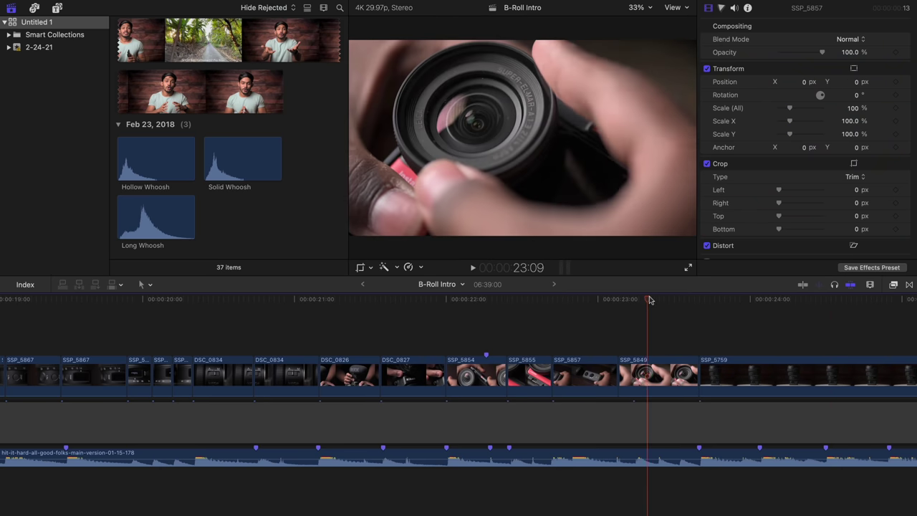
{"action": "key", "text": "super+minus"}
{"action": "key", "text": "super+minus"}
{"action": "key", "text": "super+minus"}
{"action": "key", "text": "super+minus"}
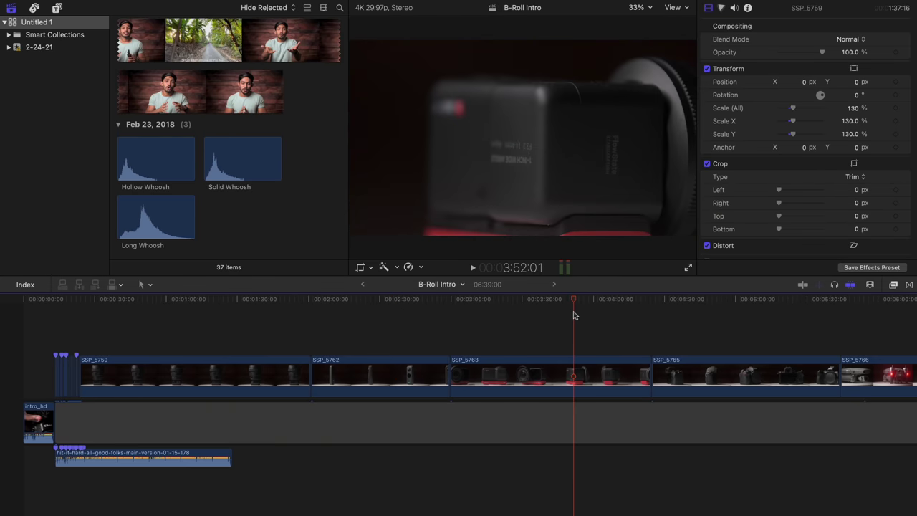
Reverse SSP_5763 and SSP_5765, set SSP_5759 to reverse at 10000%, and add the Extreme Motion Blur 3 title
{"action": "scroll", "coordinate": [742, 307], "scroll_direction": "right", "scroll_amount": 2}
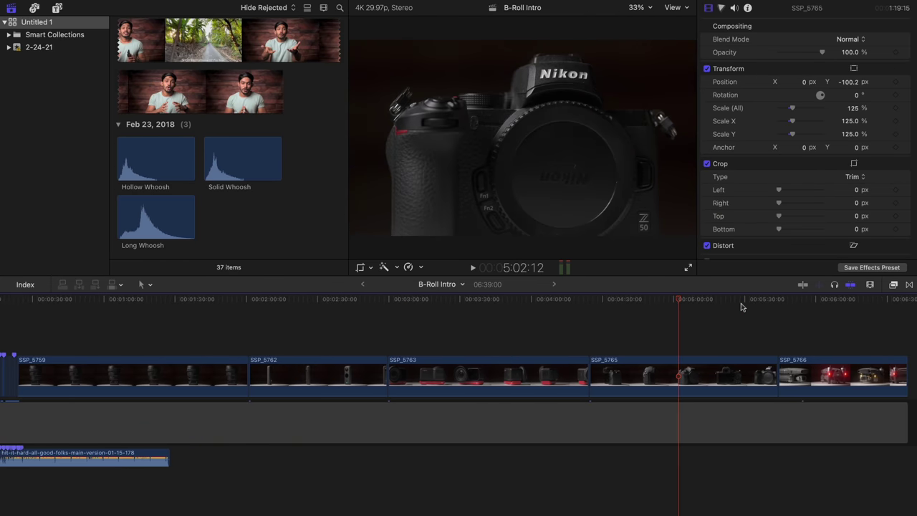
{"action": "scroll", "coordinate": [733, 311], "scroll_direction": "right", "scroll_amount": 5}
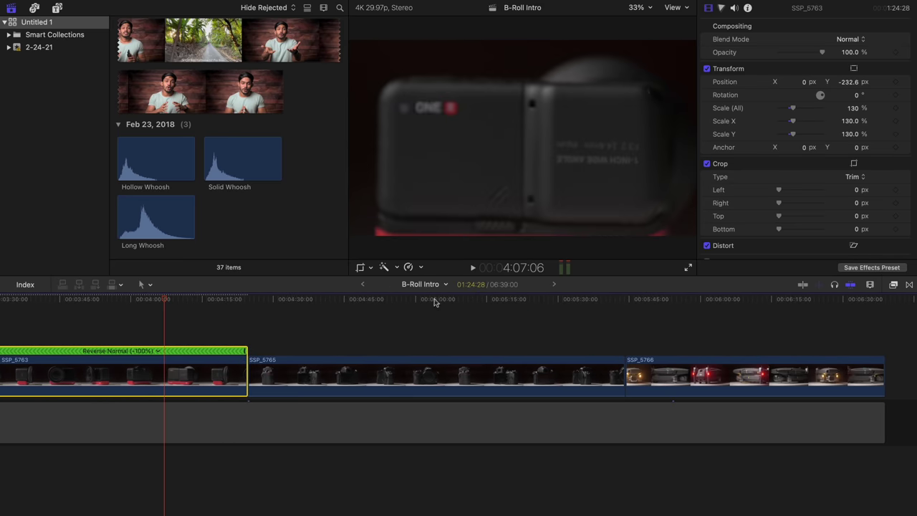
{"action": "left_click_drag", "start_coordinate": [434, 302], "coordinate": [414, 337]}
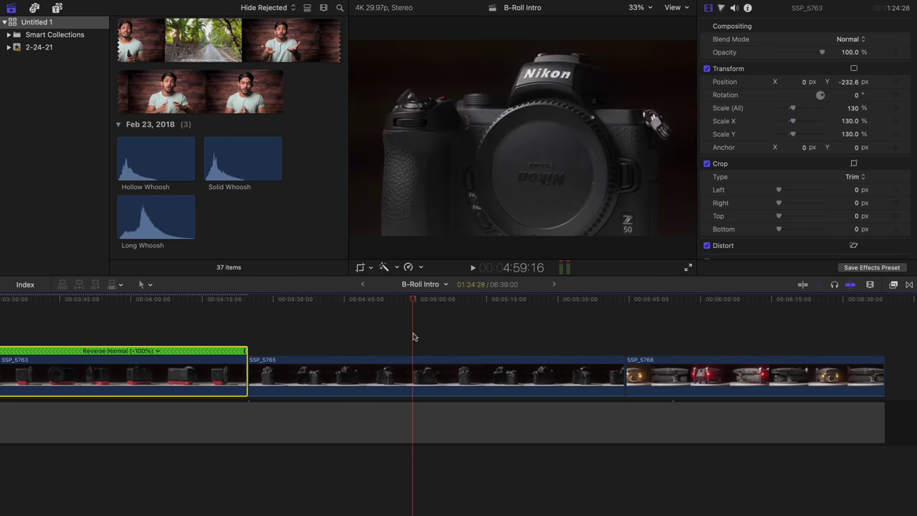
{"action": "left_click", "coordinate": [410, 268]}
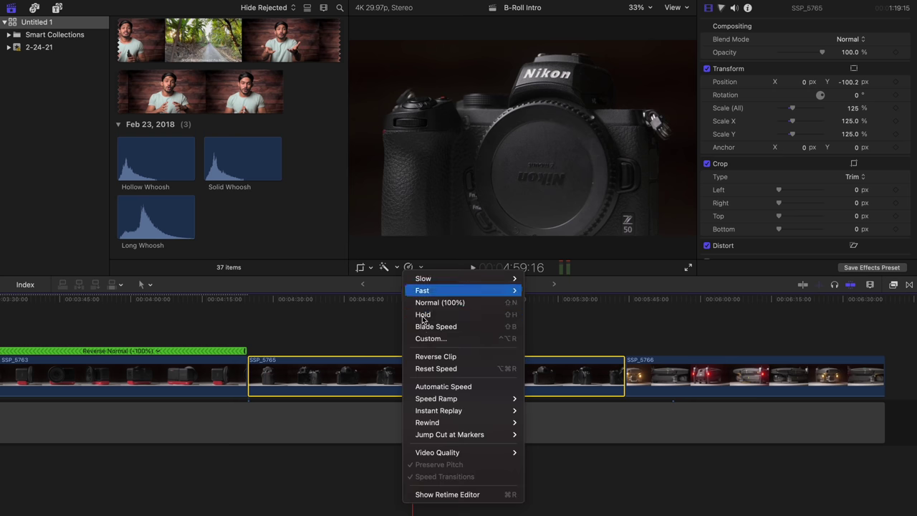
{"action": "left_click", "coordinate": [428, 358]}
{"action": "left_click_drag", "start_coordinate": [299, 302], "coordinate": [309, 302]}
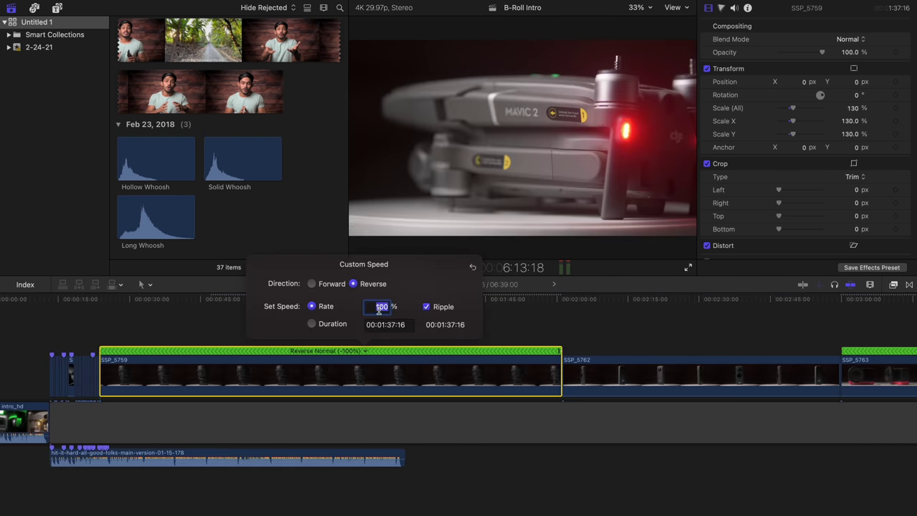
{"action": "key", "text": "Return"}
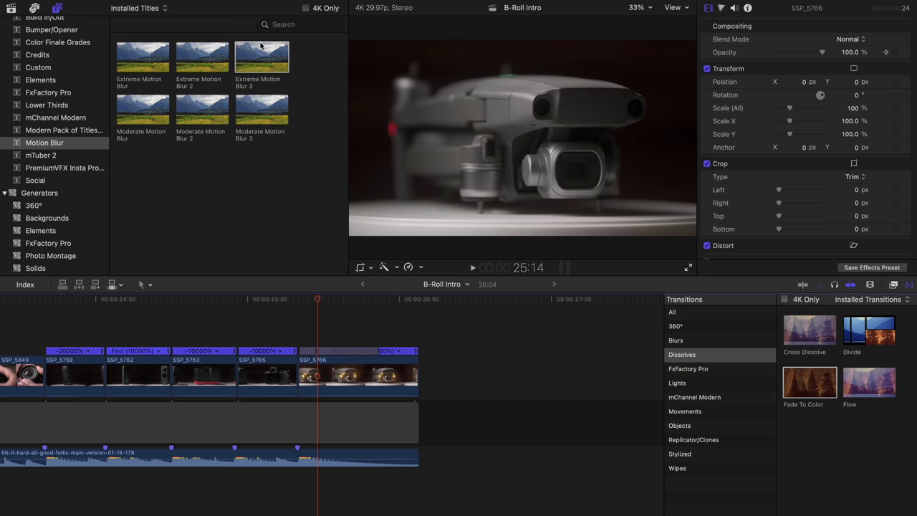
{"action": "left_click_drag", "start_coordinate": [262, 57], "coordinate": [50, 329]}
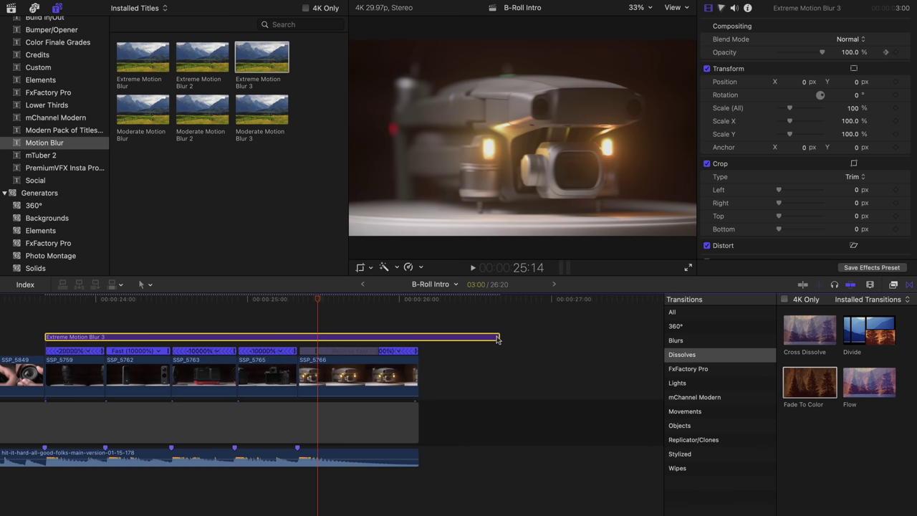
Place the Extreme Motion Blur 3 layer over the fast clips, trim it to end at SSP_5766, and play back
{"action": "left_click_drag", "start_coordinate": [500, 336], "coordinate": [320, 341]}
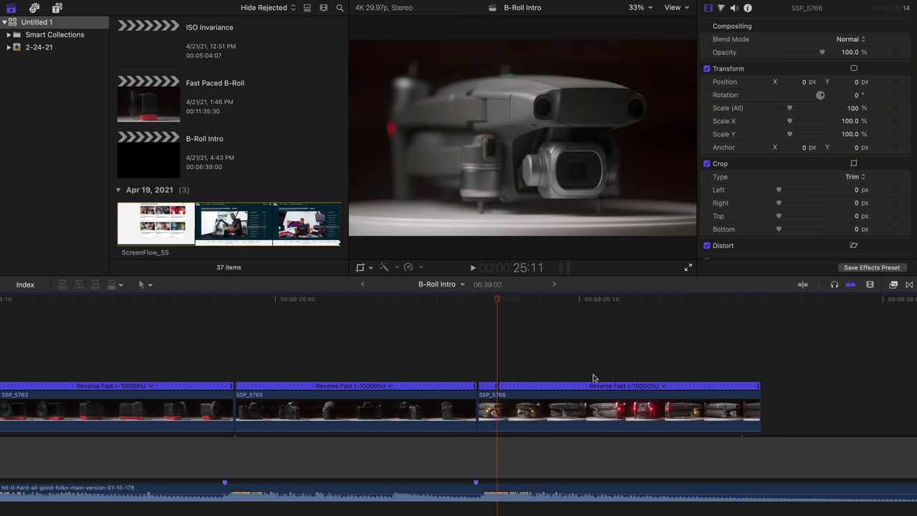
{"action": "left_click", "coordinate": [665, 387]}
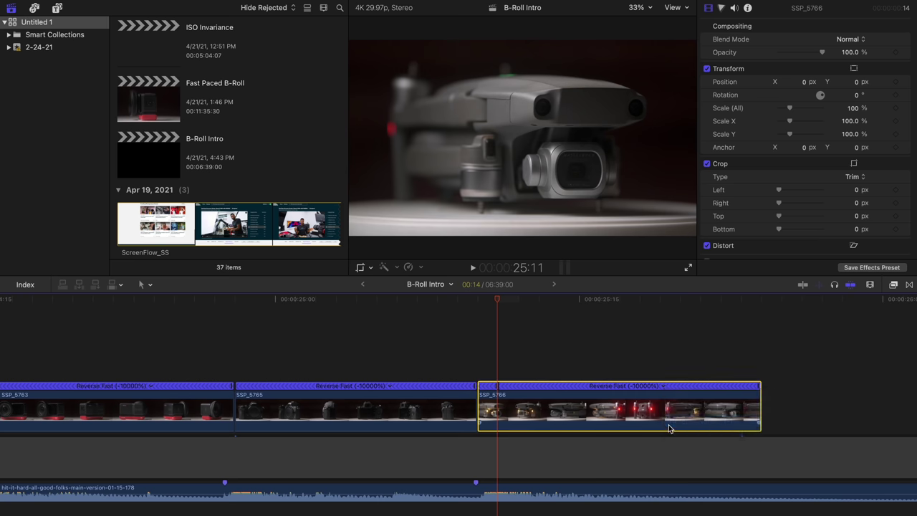
{"action": "left_click_drag", "start_coordinate": [669, 429], "coordinate": [313, 411]}
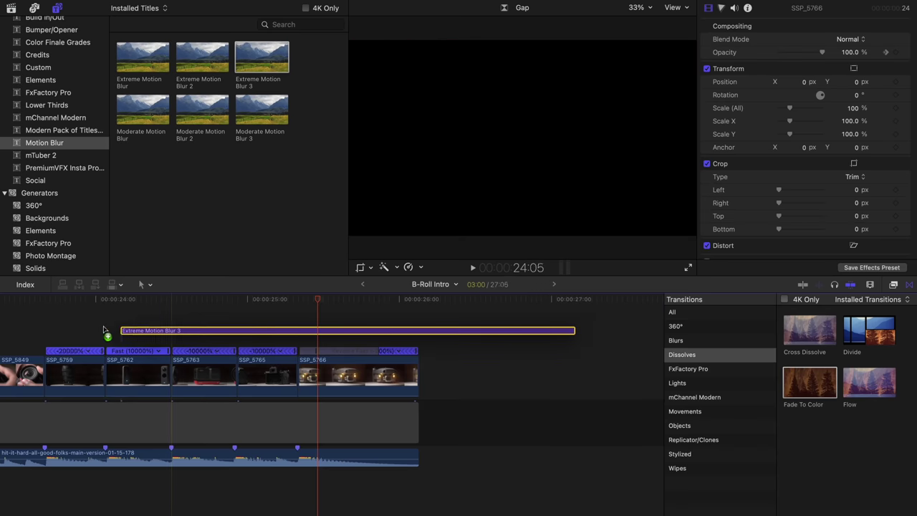
{"action": "left_click_drag", "start_coordinate": [106, 334], "coordinate": [49, 329]}
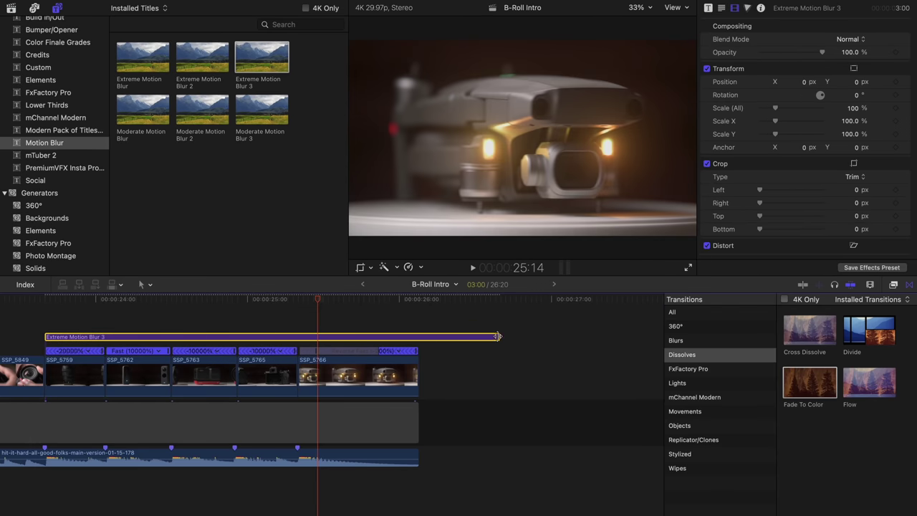
{"action": "left_click_drag", "start_coordinate": [499, 336], "coordinate": [317, 336]}
{"action": "left_click", "coordinate": [100, 344]}
{"action": "key", "text": "space"}
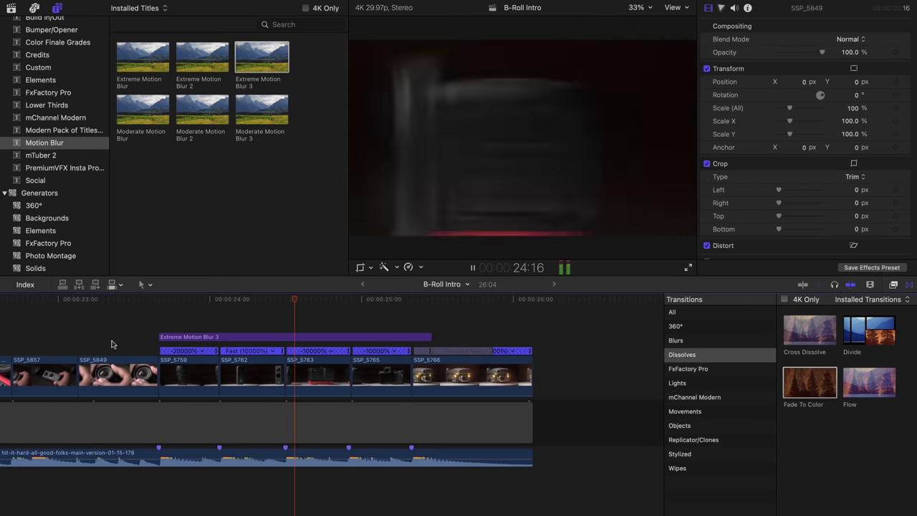